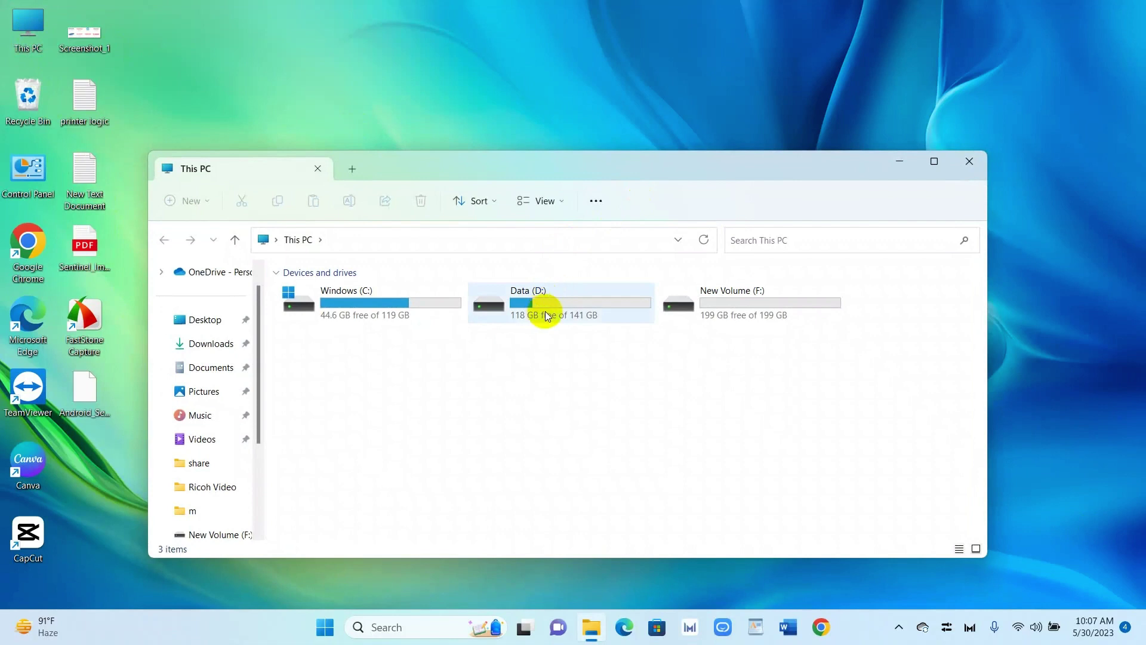
Step: Go to D:\ysoft\<installer folder>\YSoft SafeQ CML and run ysf-sq5-install as administrator
{"action": "double_click", "coordinate": [546, 311]}
{"action": "double_click", "coordinate": [360, 375]}
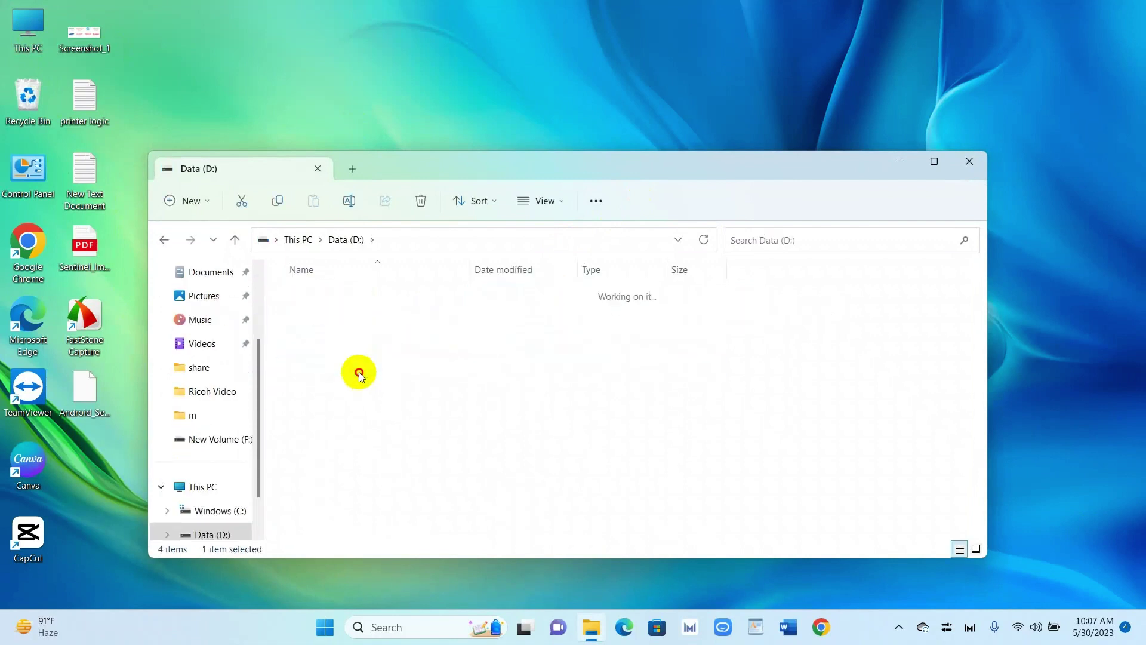
{"action": "left_click", "coordinate": [352, 296]}
{"action": "double_click", "coordinate": [352, 296]}
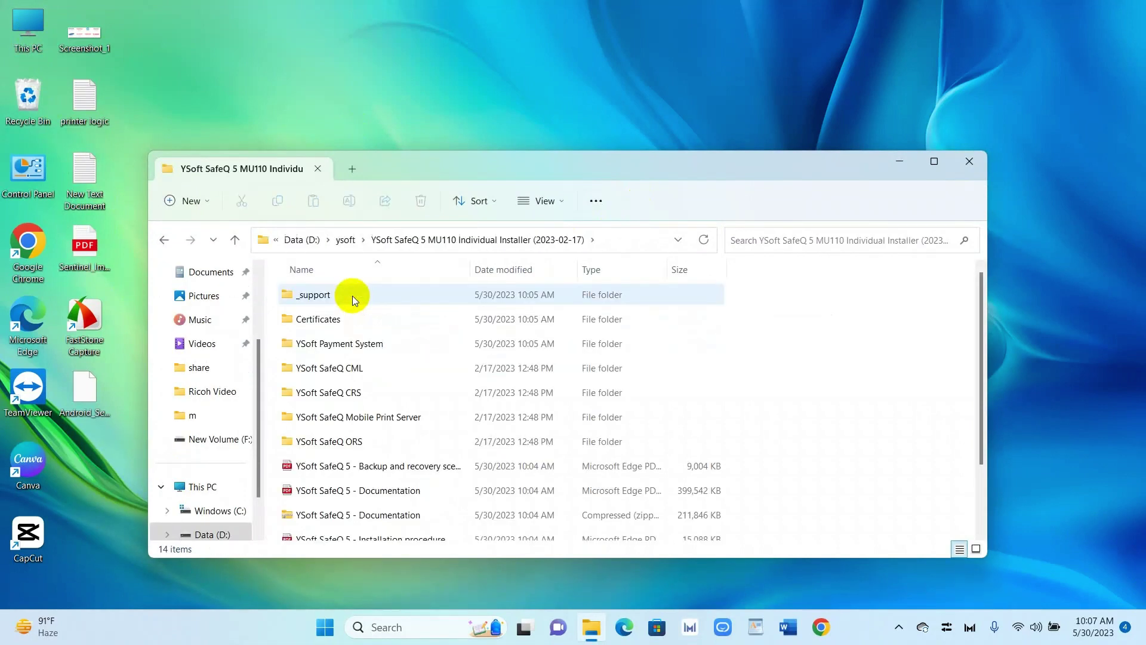
{"action": "left_click", "coordinate": [360, 371]}
{"action": "double_click", "coordinate": [360, 371]}
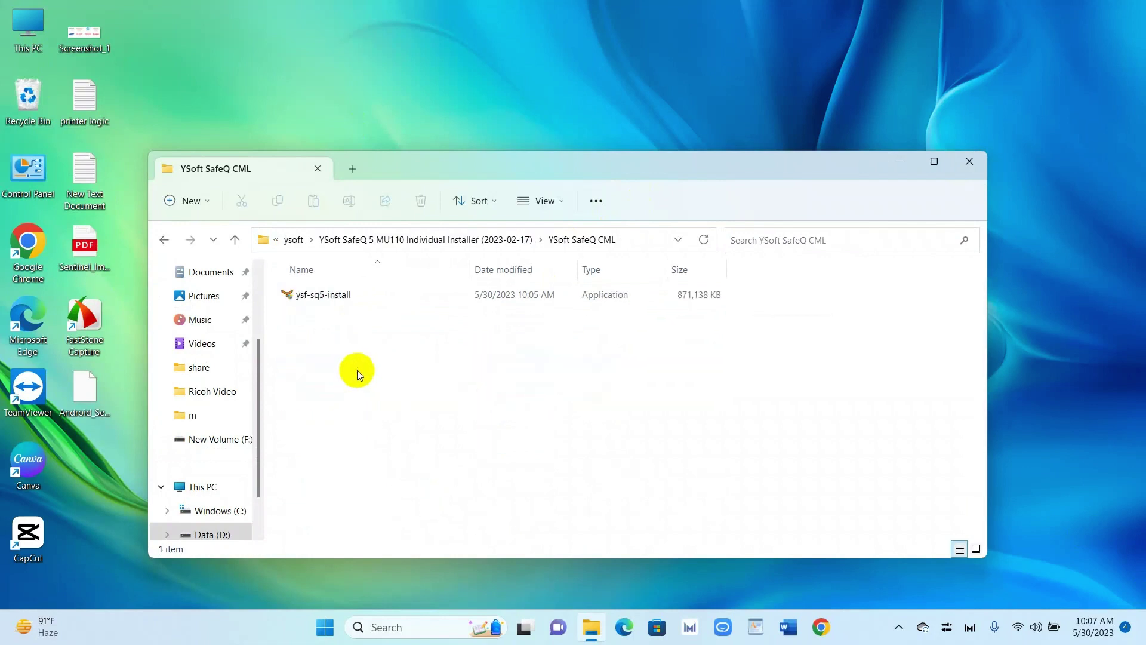
{"action": "right_click", "coordinate": [329, 299]}
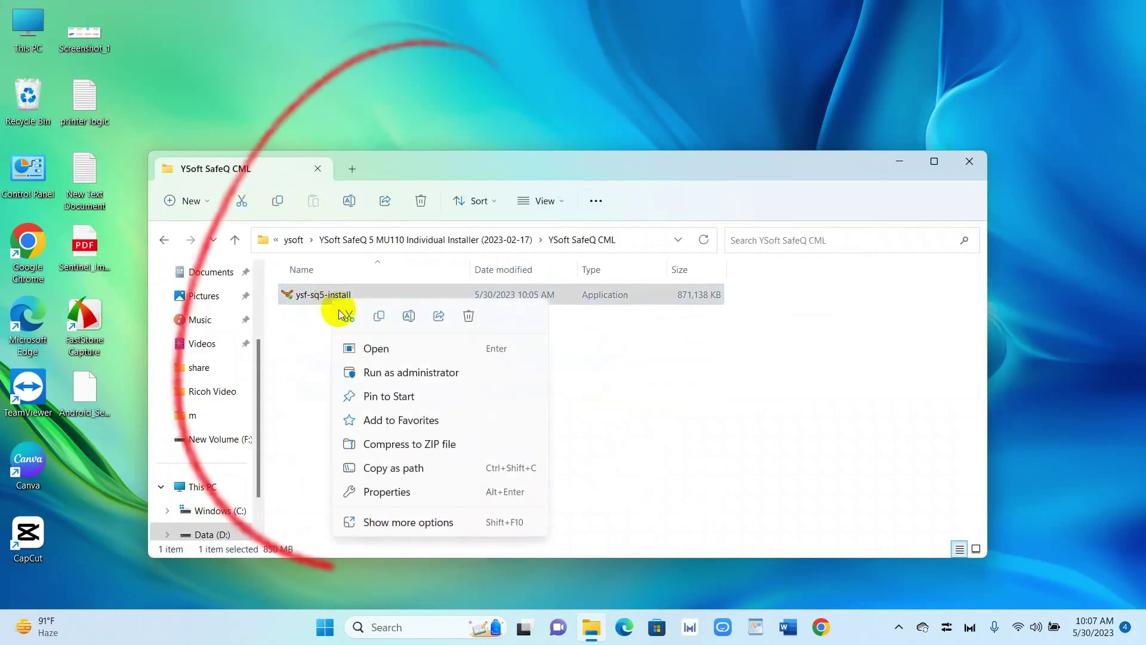
{"action": "left_click", "coordinate": [384, 369]}
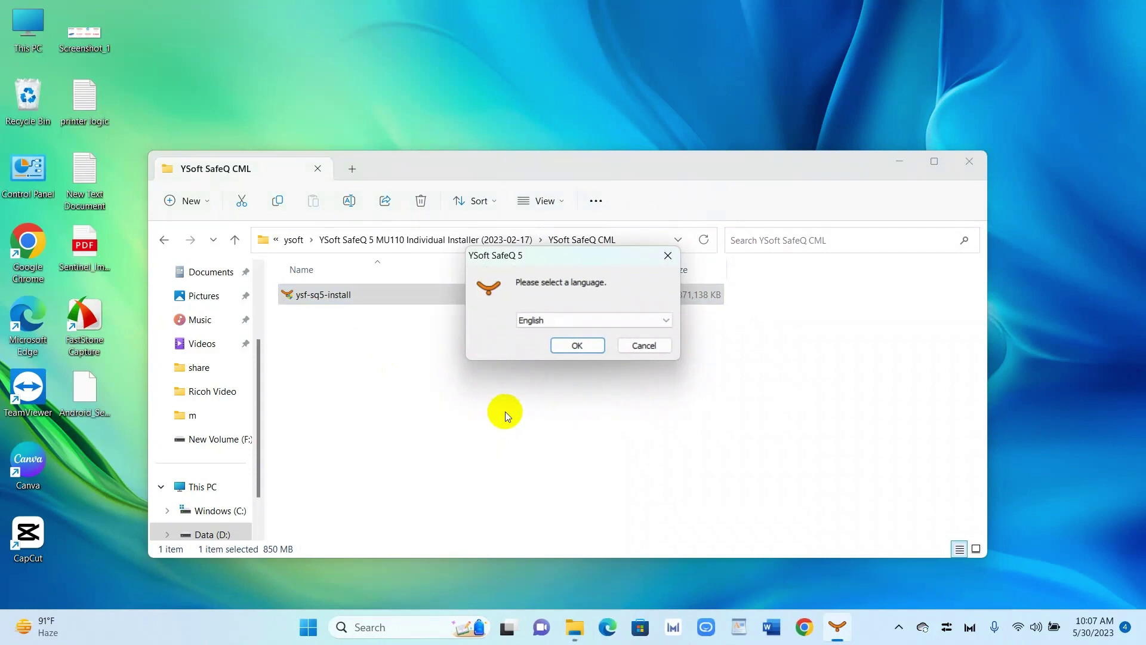
Step: Confirm English as the setup language
{"action": "left_click", "coordinate": [561, 346]}
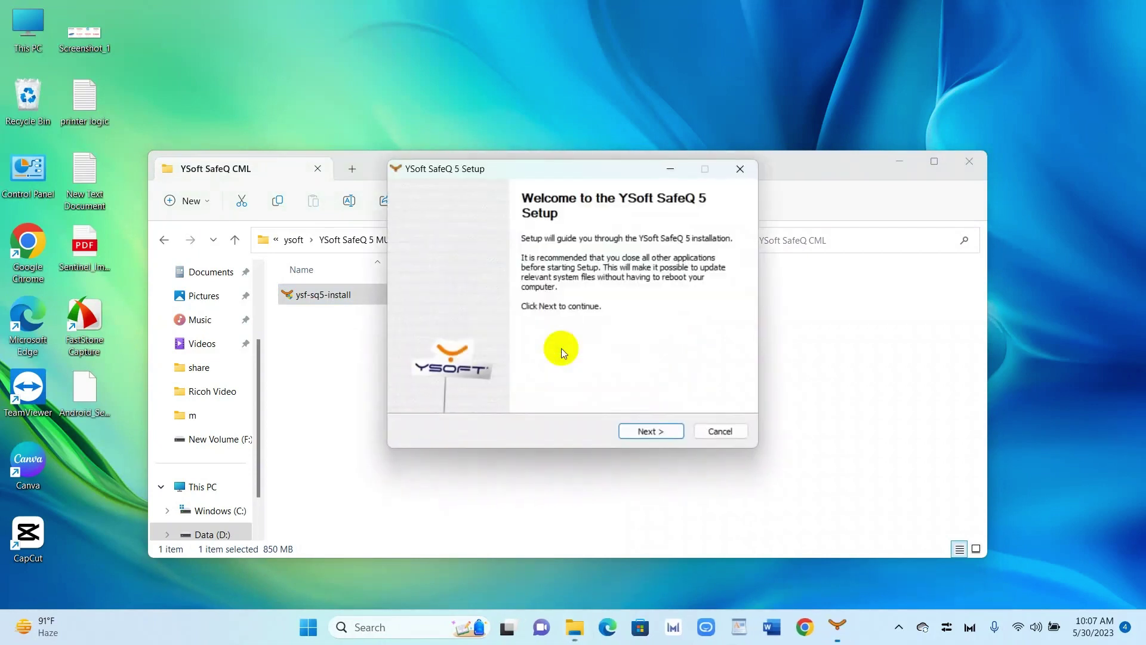
Step: Accept the license, review the readiness check's warnings and passed tests, then continue
{"action": "left_click", "coordinate": [647, 432]}
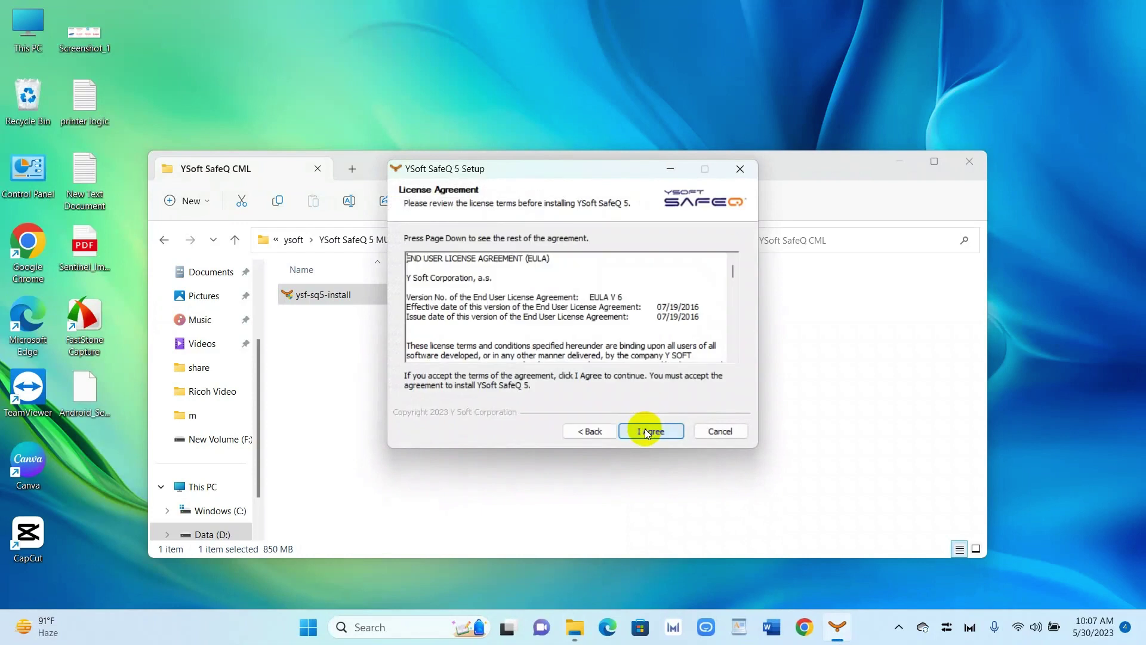
{"action": "left_click", "coordinate": [645, 430]}
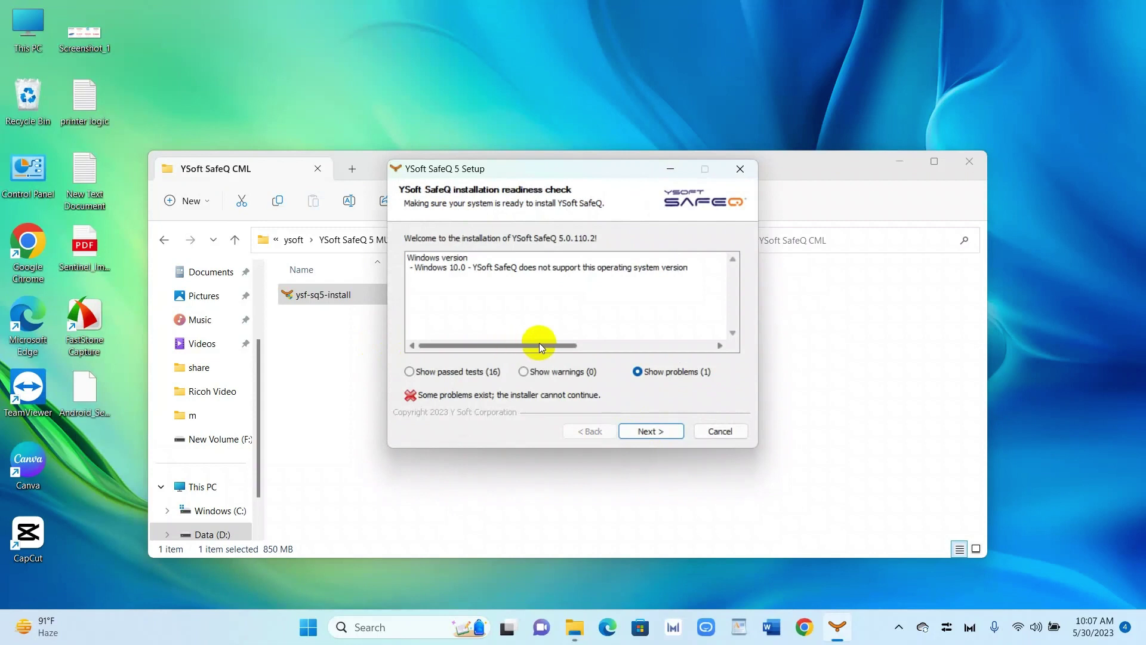
{"action": "left_click", "coordinate": [524, 372]}
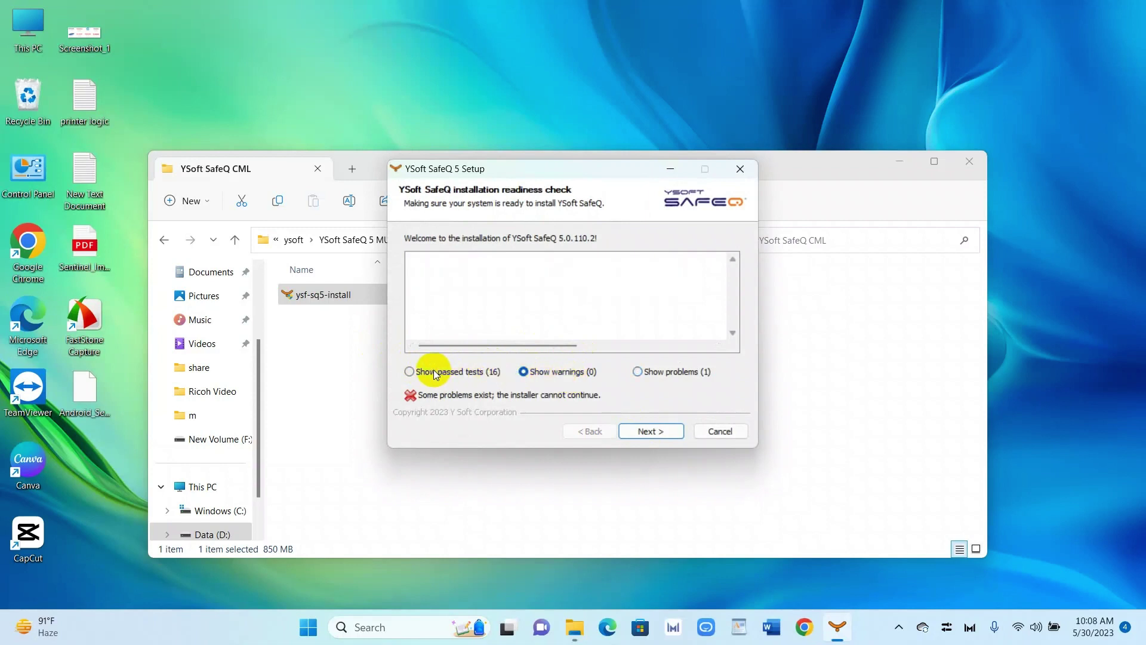
{"action": "left_click", "coordinate": [411, 371]}
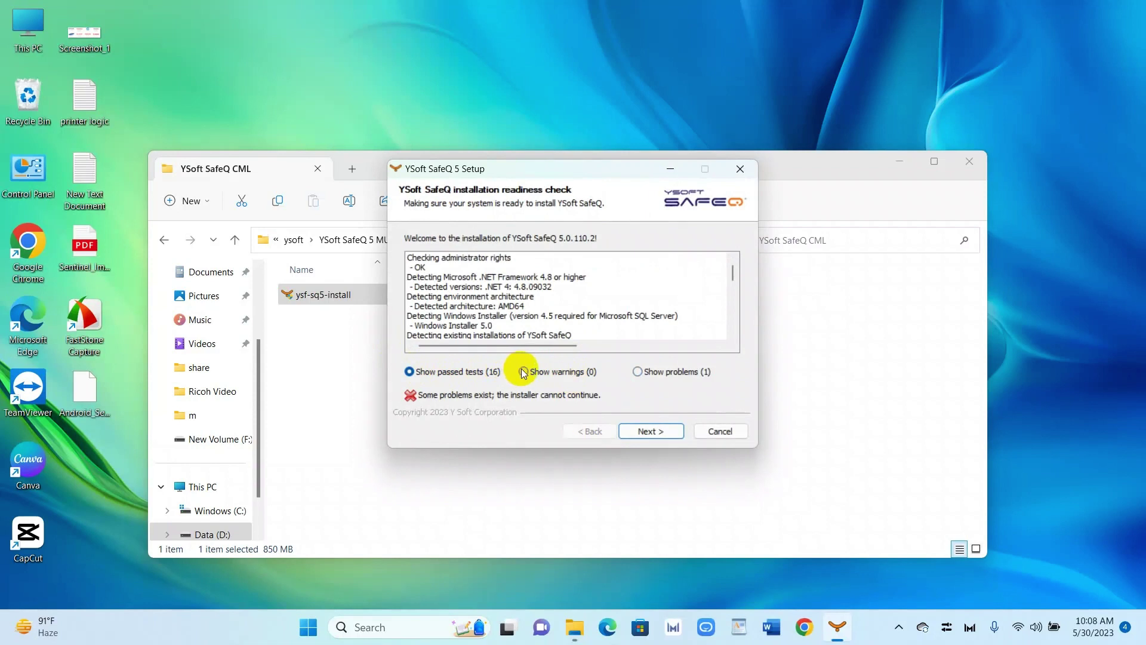
{"action": "left_click", "coordinate": [524, 372]}
{"action": "left_click", "coordinate": [410, 371]}
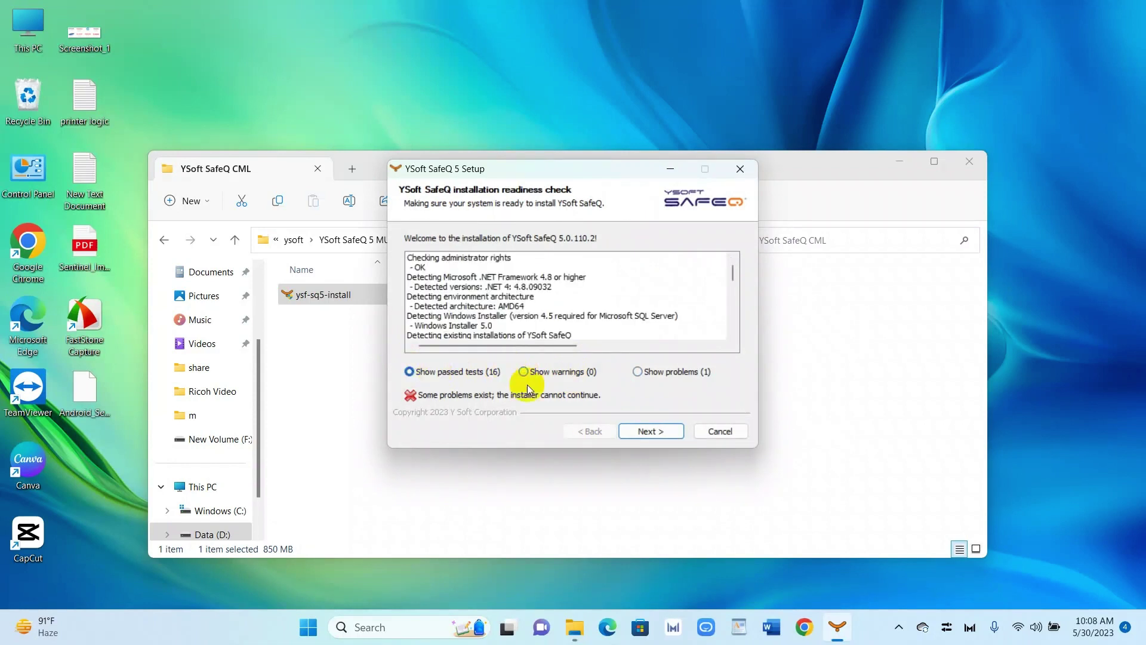
{"action": "left_click", "coordinate": [642, 431]}
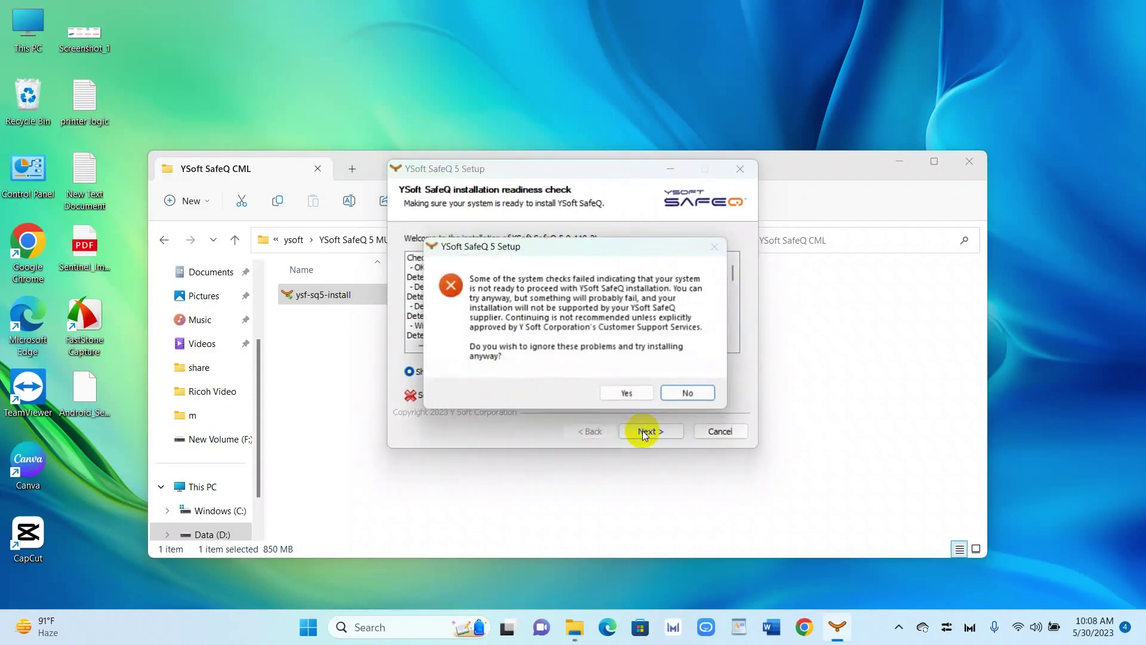
Step: Ignore failed checks and customize the install, keeping C:\SafeQ5 and Embedded PostgreSQL 9.2
{"action": "left_click", "coordinate": [634, 397]}
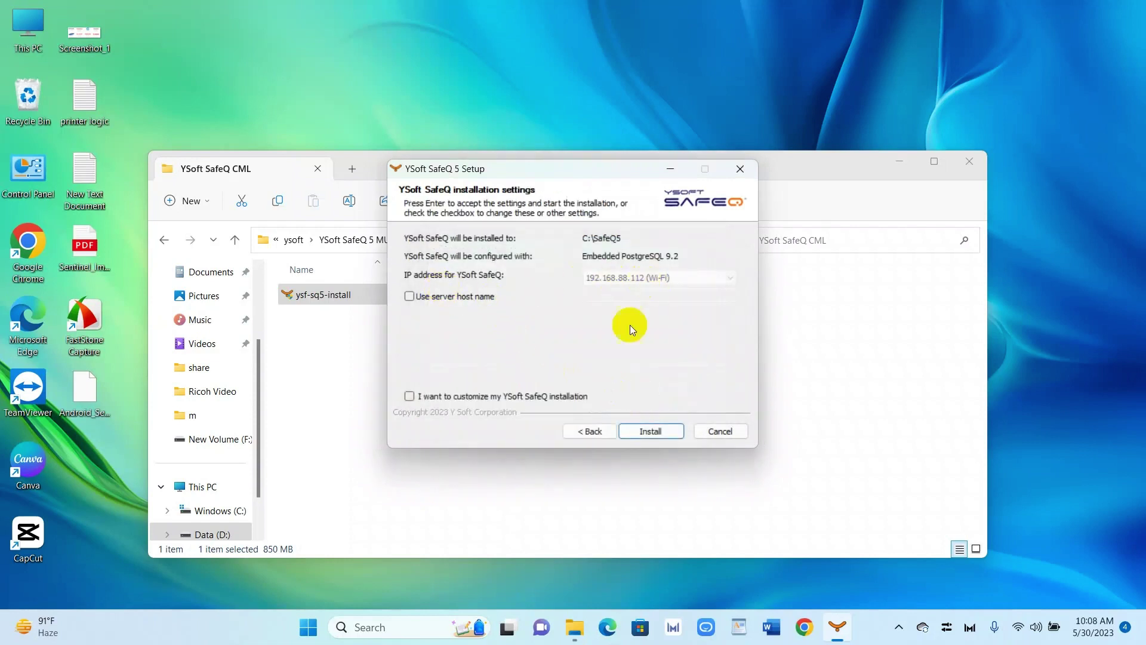
{"action": "left_click", "coordinate": [518, 396]}
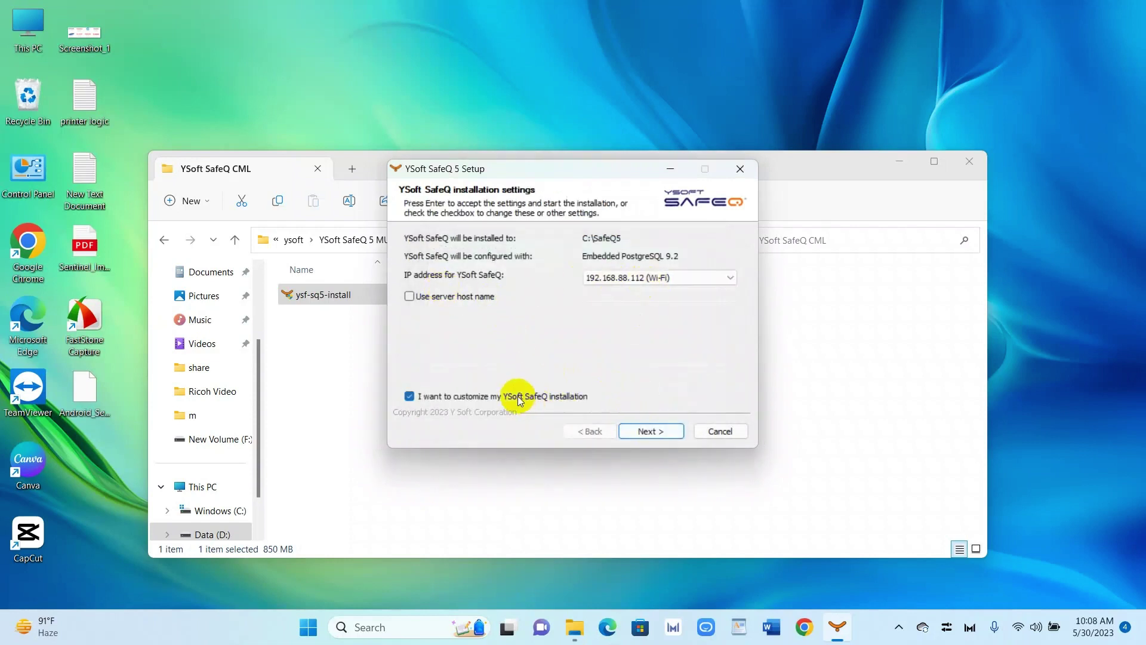
{"action": "left_click", "coordinate": [649, 432]}
{"action": "left_click", "coordinate": [646, 430]}
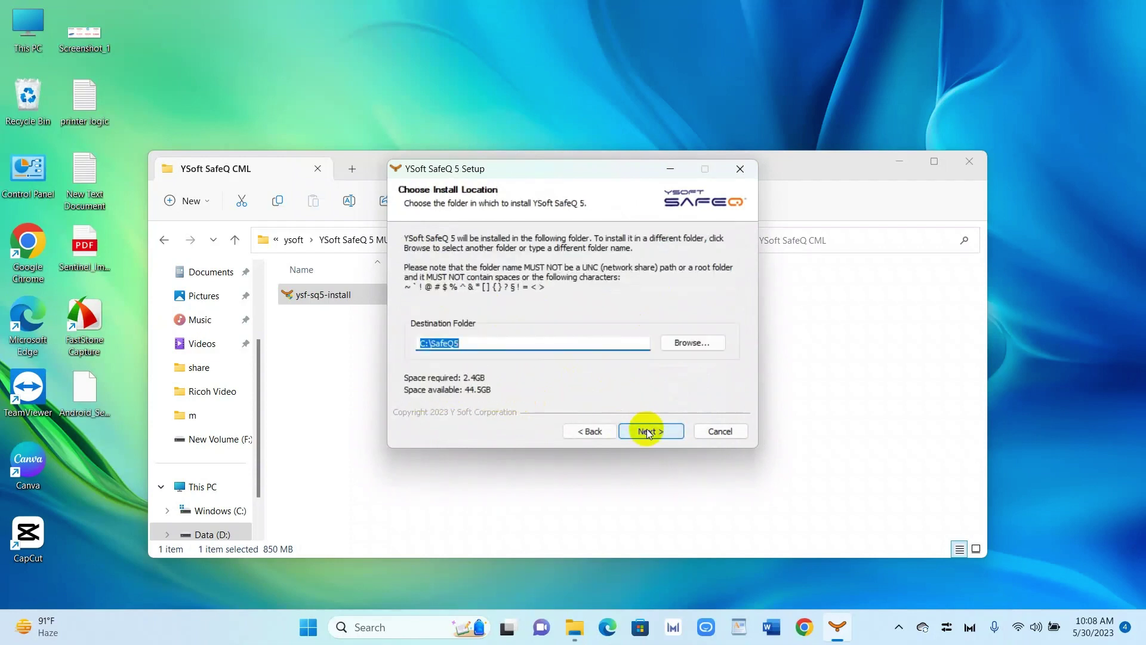
{"action": "left_click", "coordinate": [647, 428]}
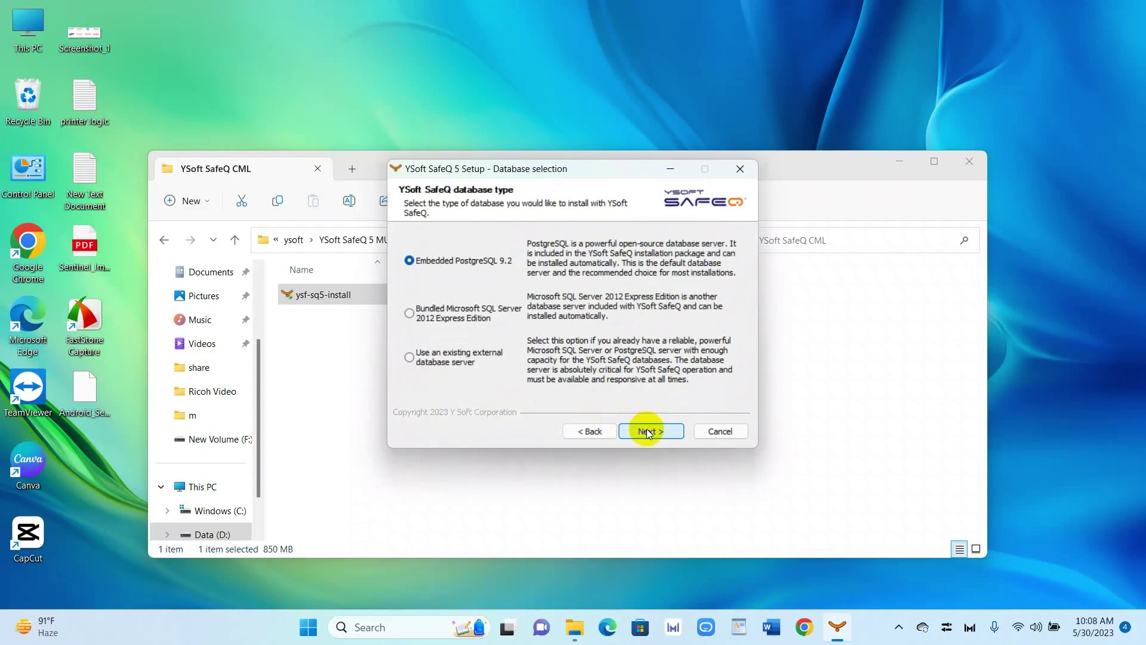
{"action": "left_click", "coordinate": [647, 429]}
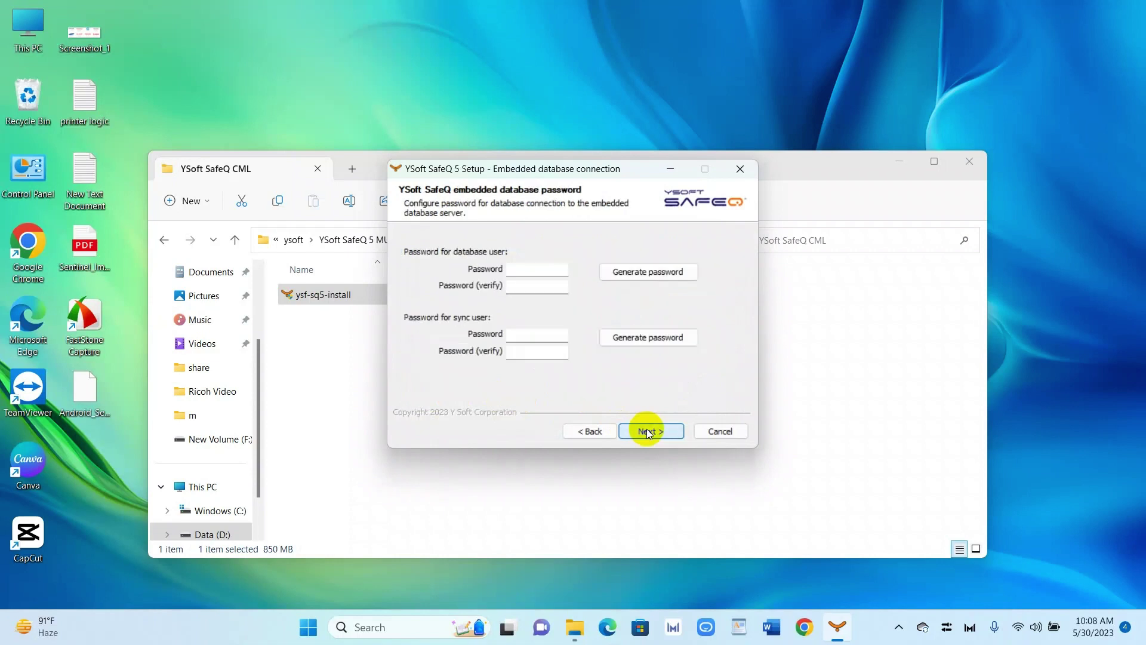
Step: Enter and verify the database user and sync user passwords, then continue
{"action": "left_click", "coordinate": [534, 270]}
{"action": "type", "text": "123"}
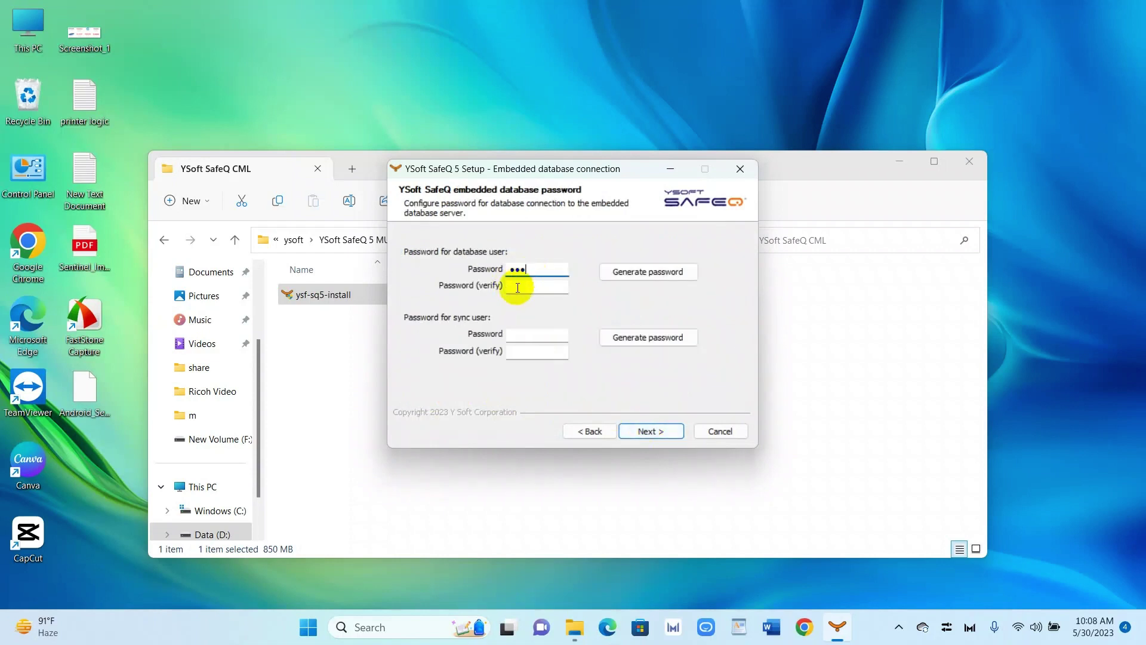
{"action": "left_click", "coordinate": [517, 287]}
{"action": "type", "text": "123"}
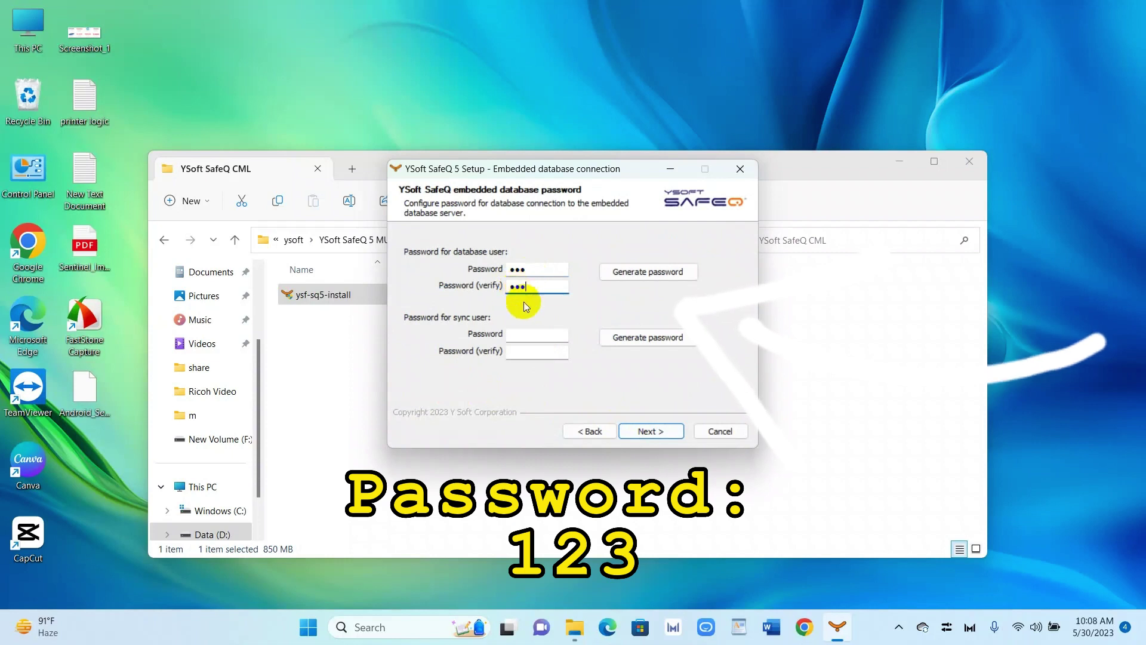
{"action": "left_click", "coordinate": [520, 333]}
{"action": "type", "text": "123"}
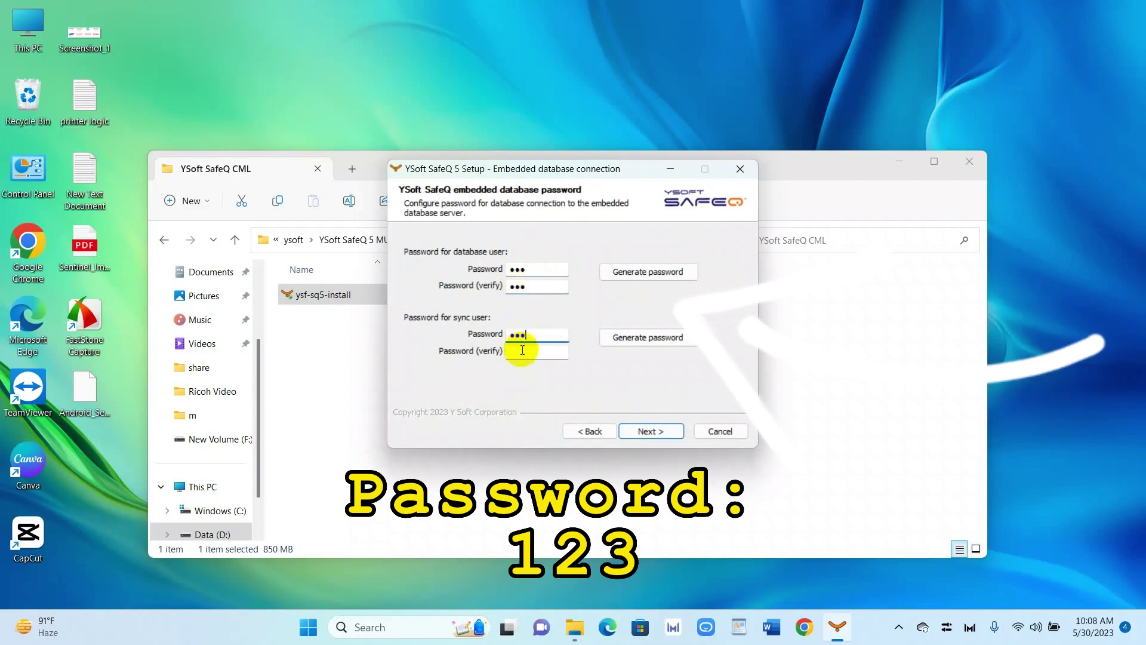
{"action": "left_click", "coordinate": [521, 351]}
{"action": "type", "text": "123"}
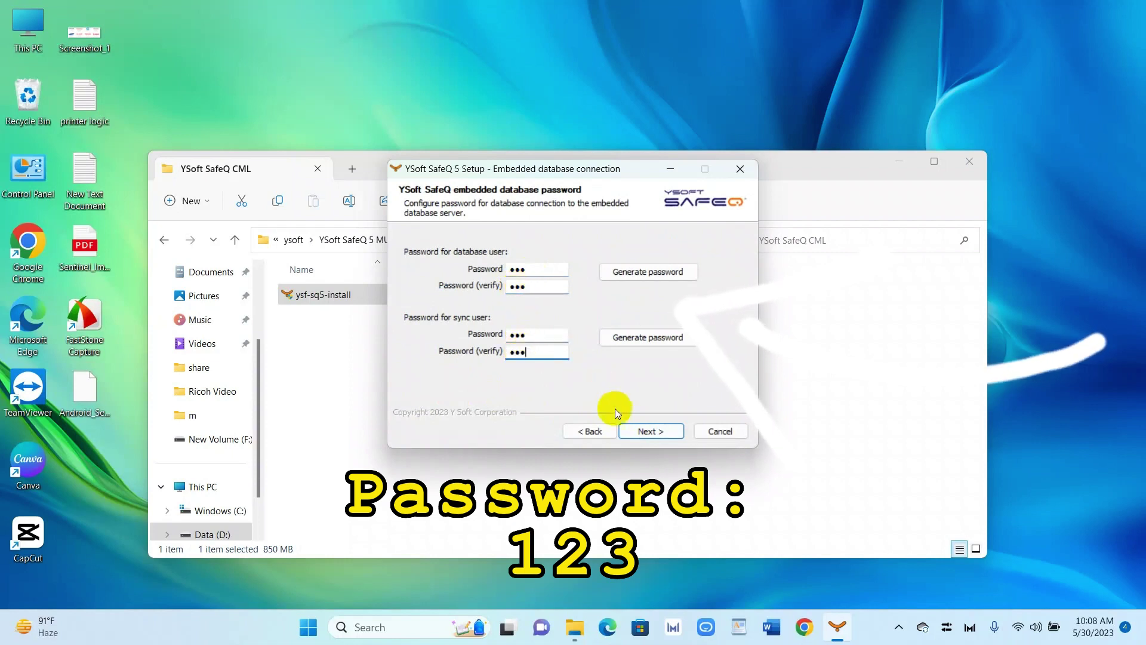
{"action": "left_click", "coordinate": [648, 431]}
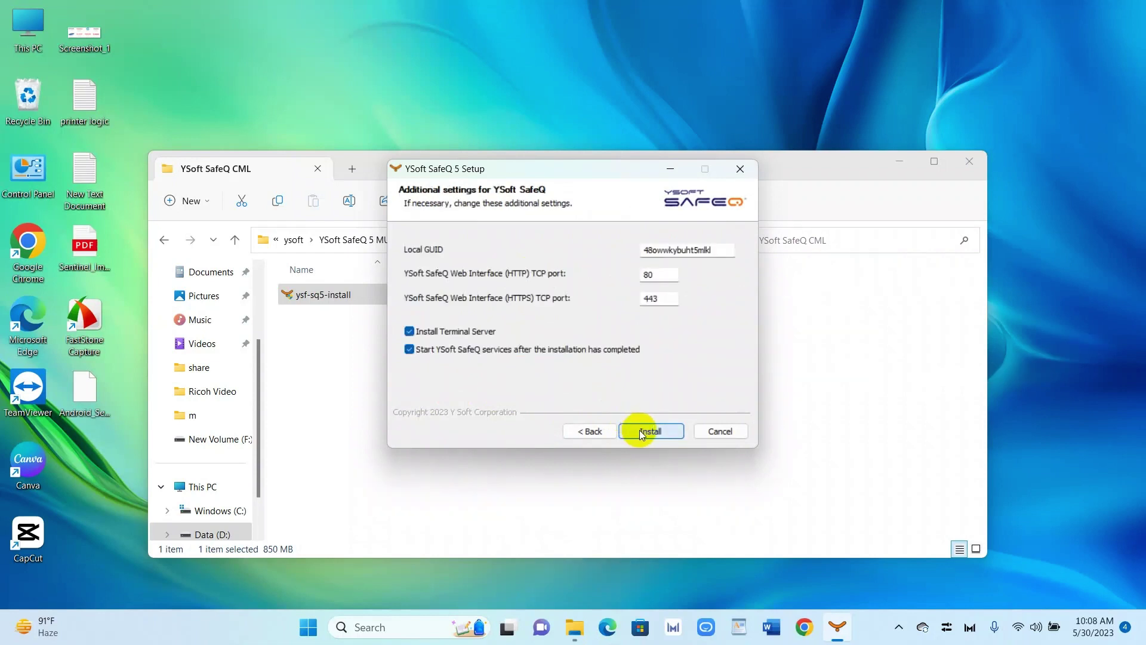
Step: Replace the Local GUID with MGMT and start the installation
{"action": "double_click", "coordinate": [727, 252]}
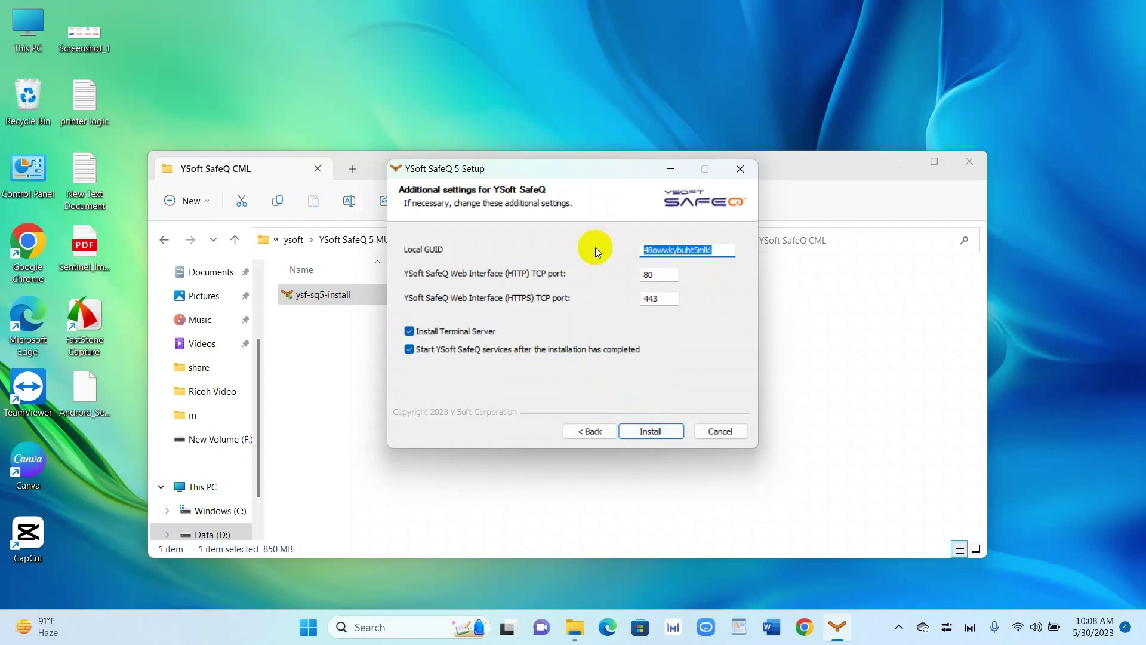
{"action": "type", "text": "M"}
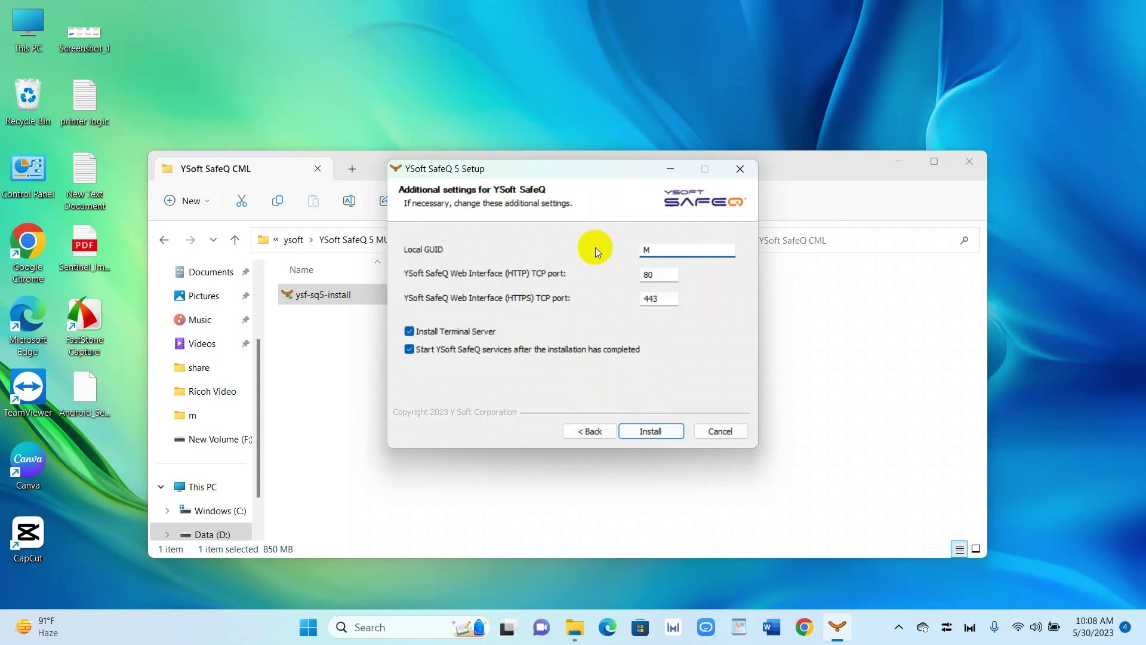
{"action": "type", "text": "GMT"}
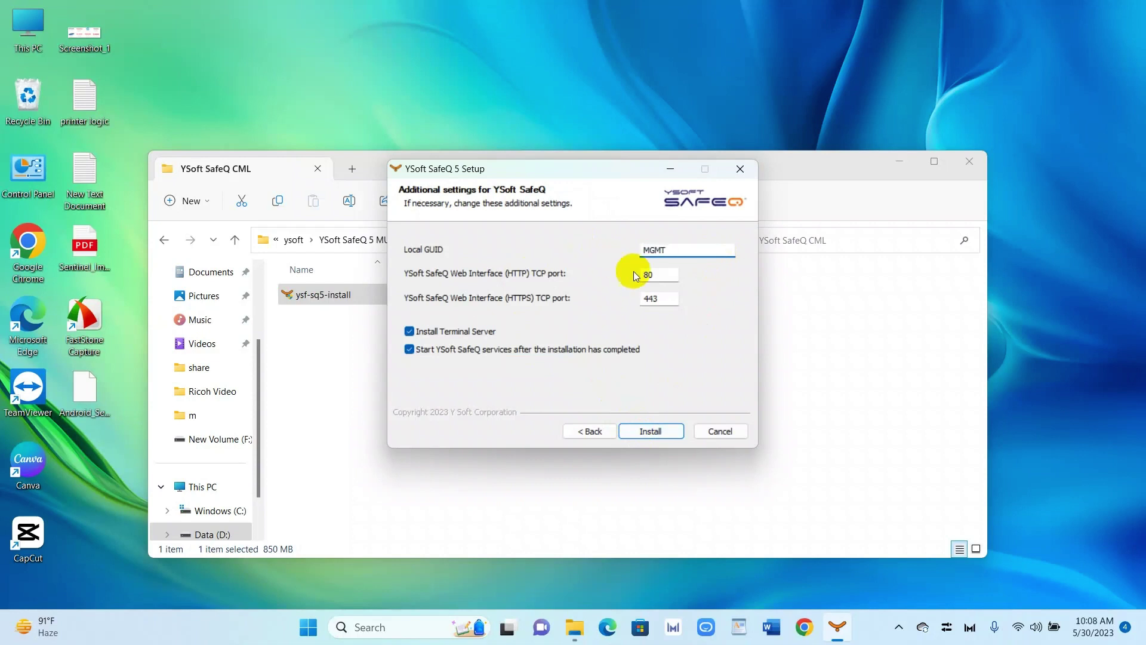
{"action": "left_click", "coordinate": [650, 427]}
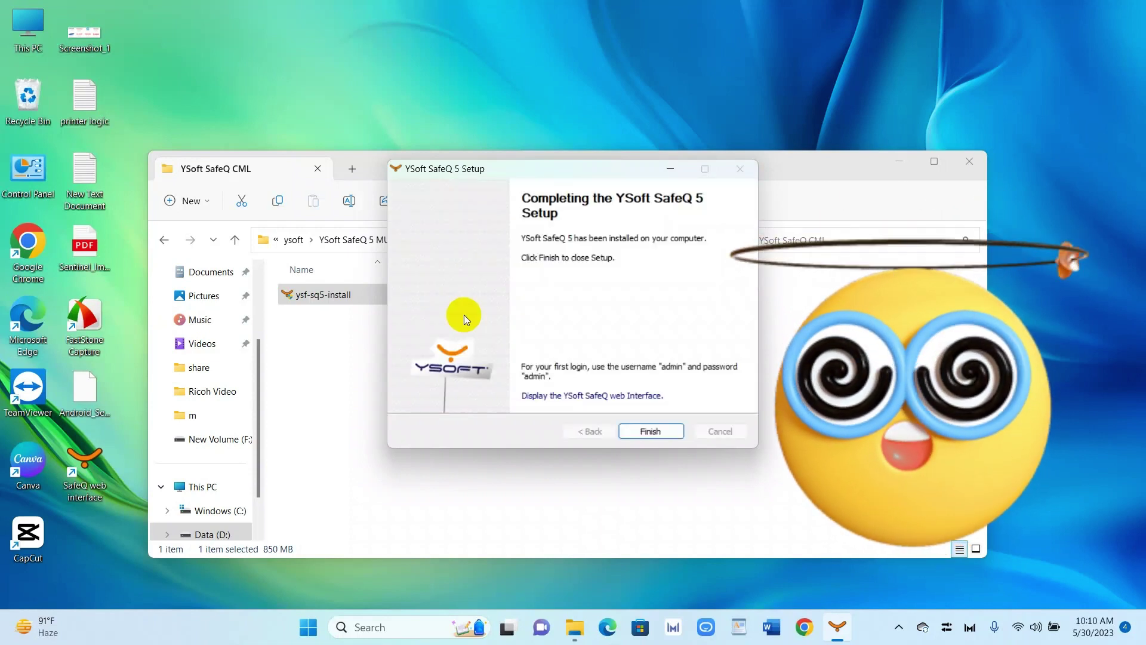
Step: Finish the completed YSoft SafeQ 5 setup wizard
{"action": "left_click", "coordinate": [652, 430]}
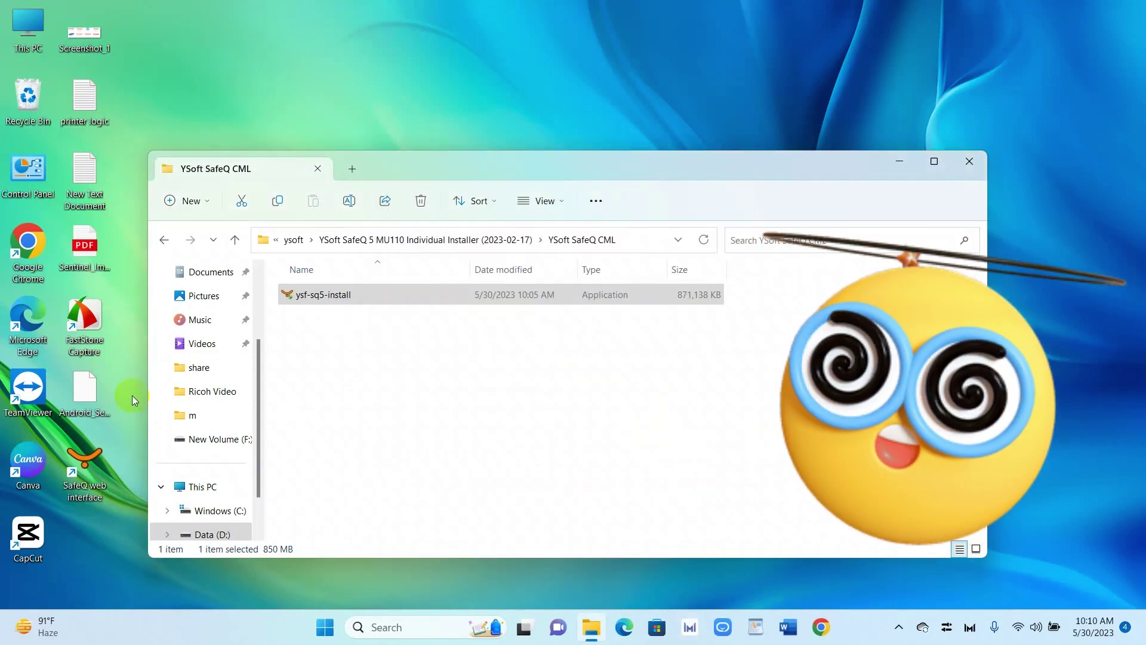
Step: Open the SafeQ Web Interface shortcut and log in as admin, declining to save the password
{"action": "double_click", "coordinate": [92, 461]}
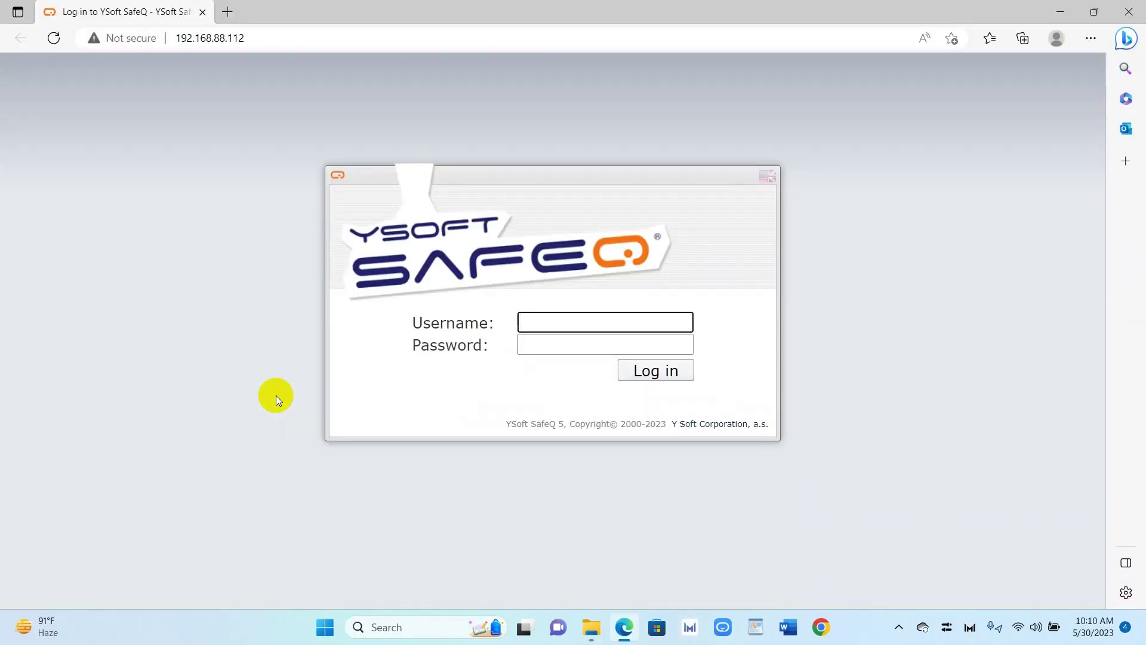
{"action": "type", "text": "a"}
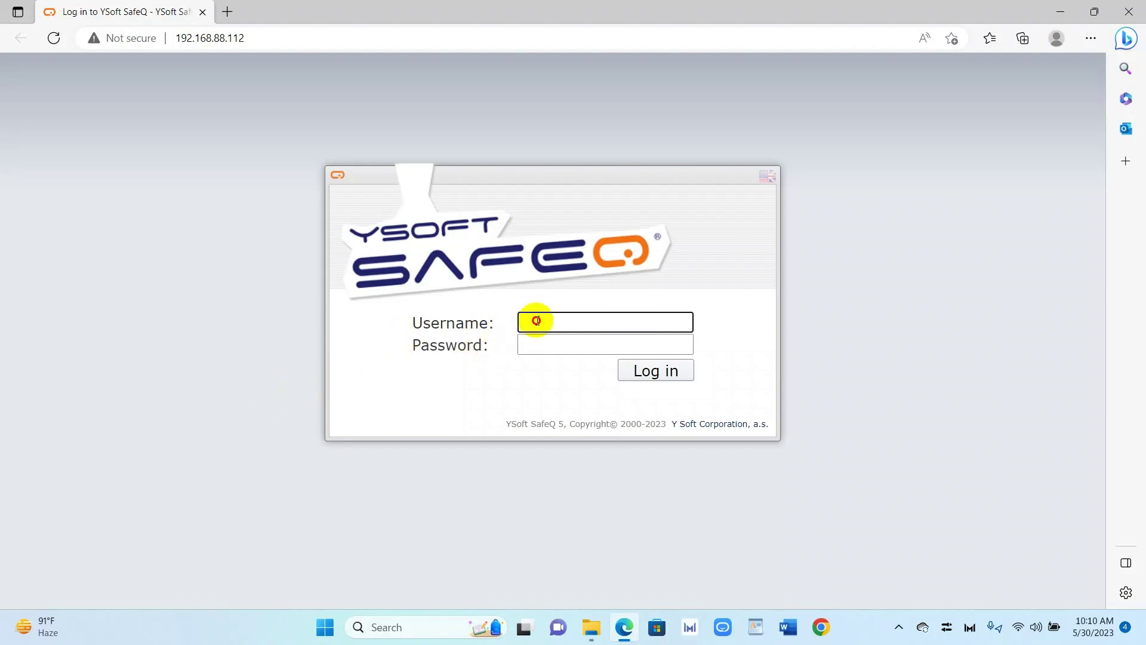
{"action": "type", "text": "dmin"}
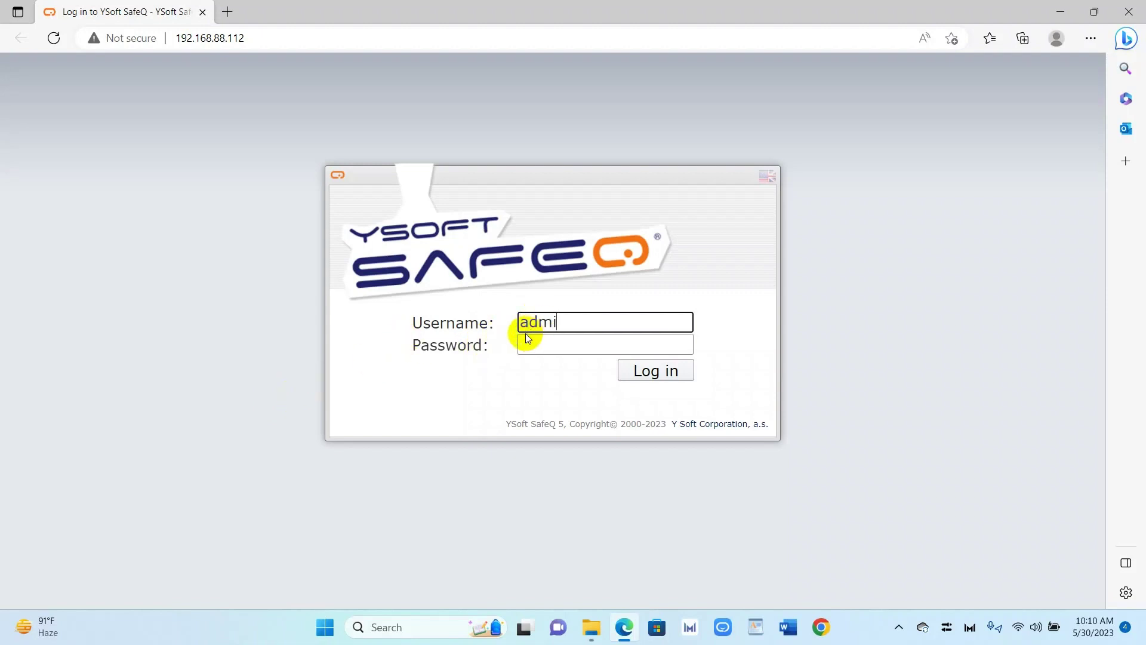
{"action": "left_click", "coordinate": [549, 350]}
{"action": "type", "text": "adm"}
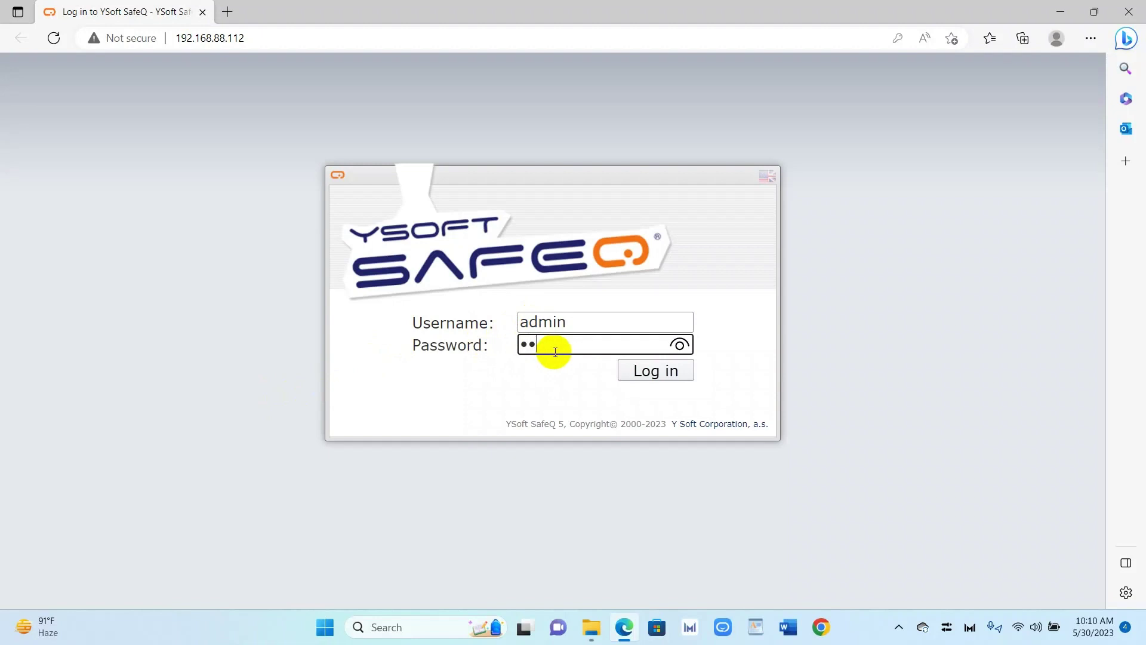
{"action": "type", "text": "in"}
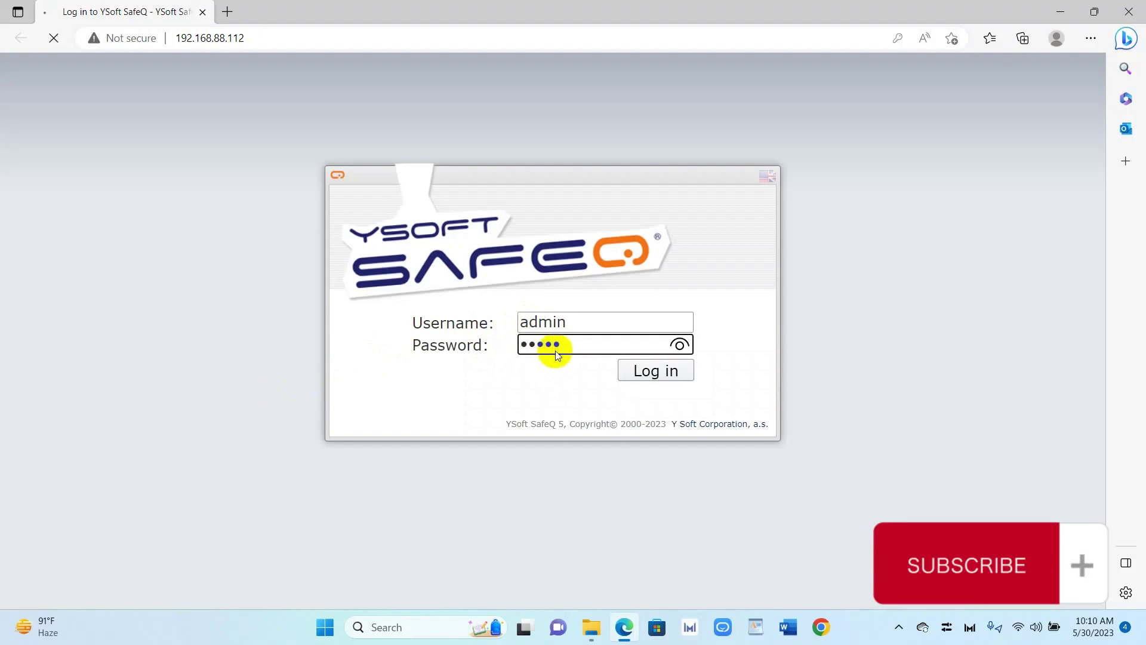
{"action": "key", "text": "Return"}
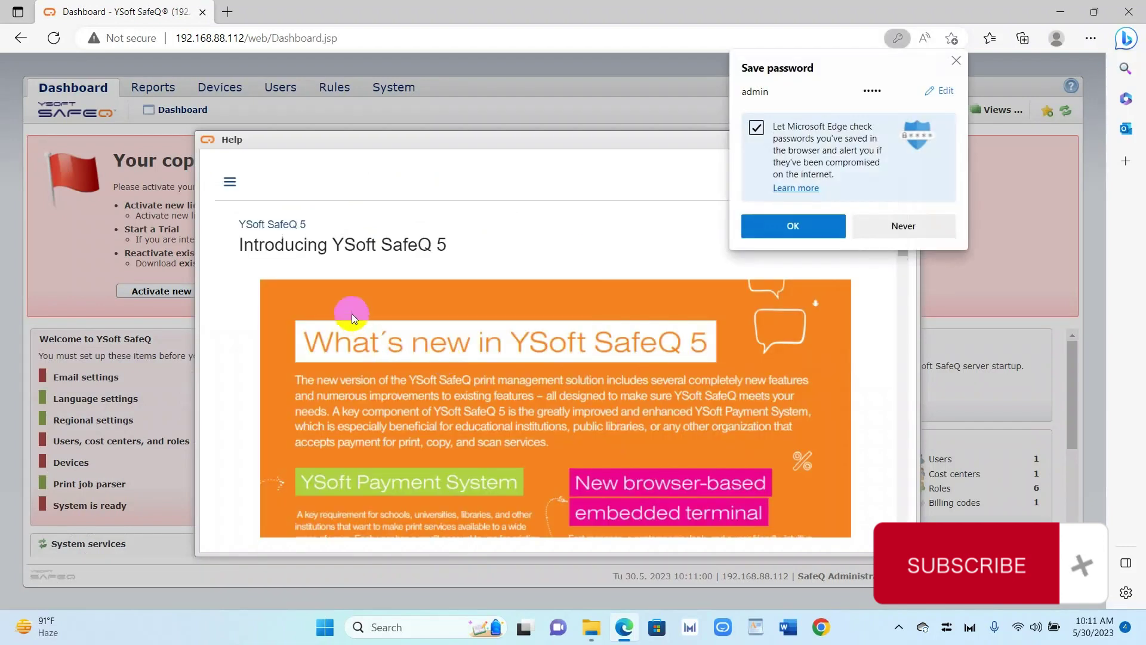
{"action": "left_click", "coordinate": [890, 225]}
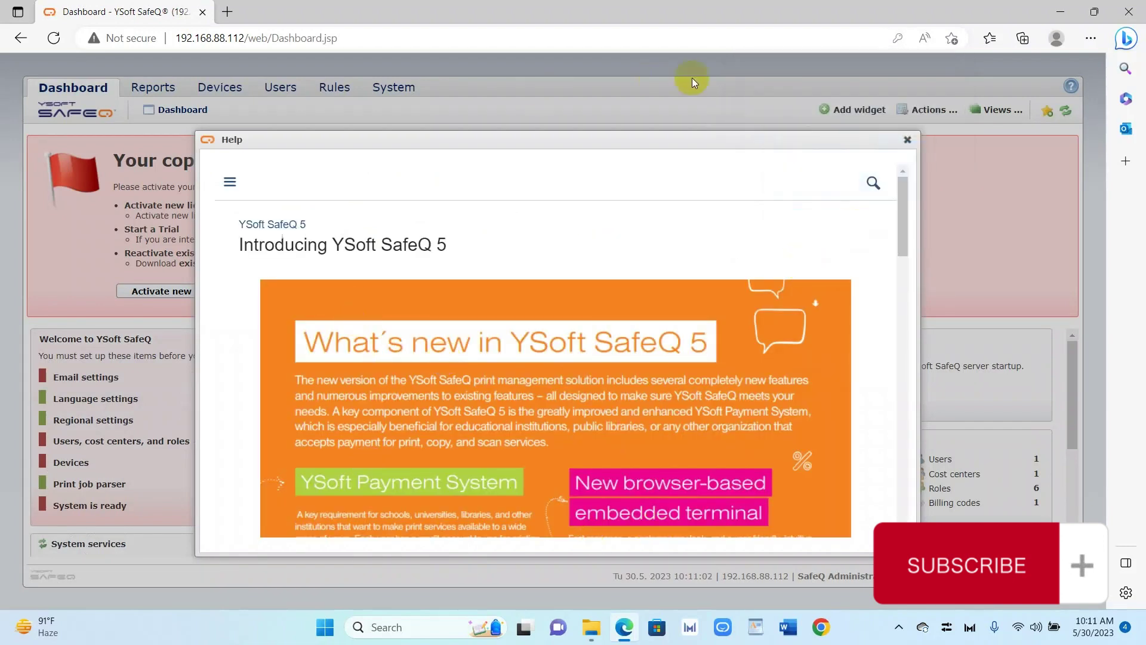